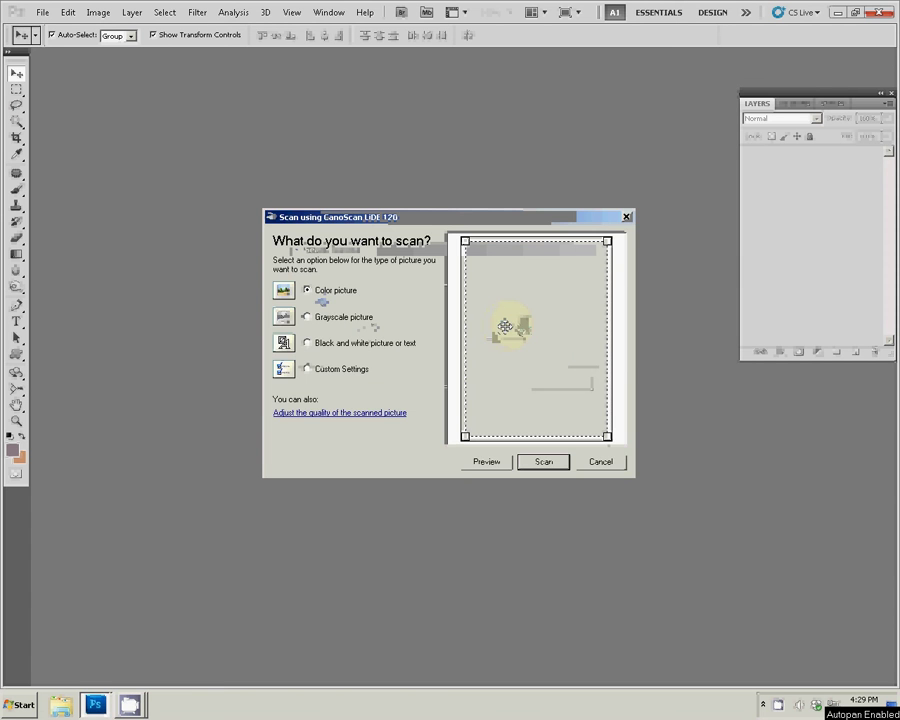
Step: Set the CanoScan dialog to custom settings at 300 dpi resolution and run a preview scan
{"action": "left_click", "coordinate": [308, 369]}
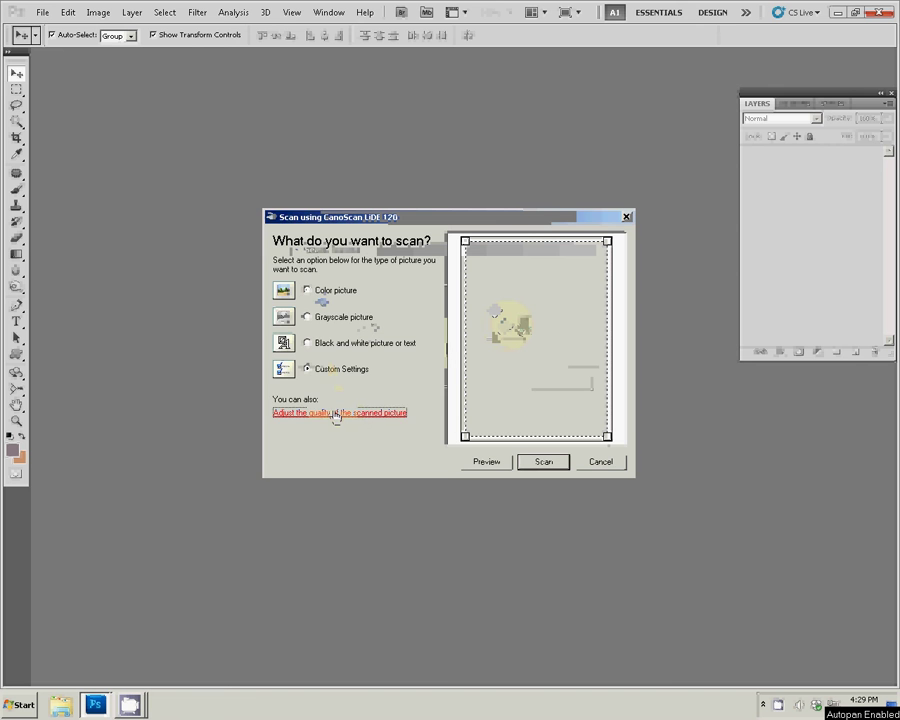
{"action": "left_click", "coordinate": [336, 414]}
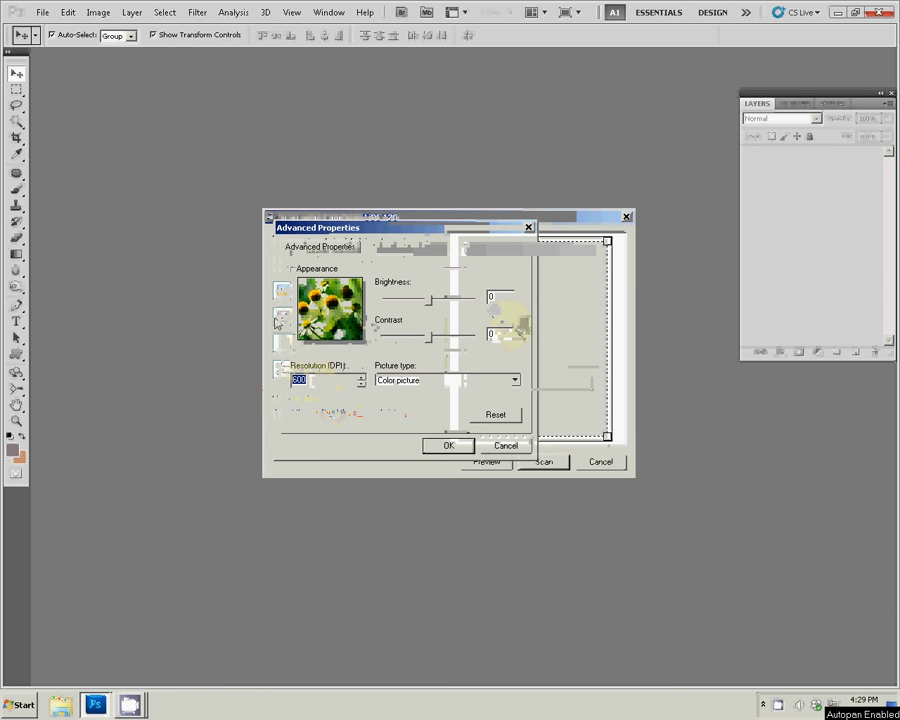
{"action": "type", "text": "63"}
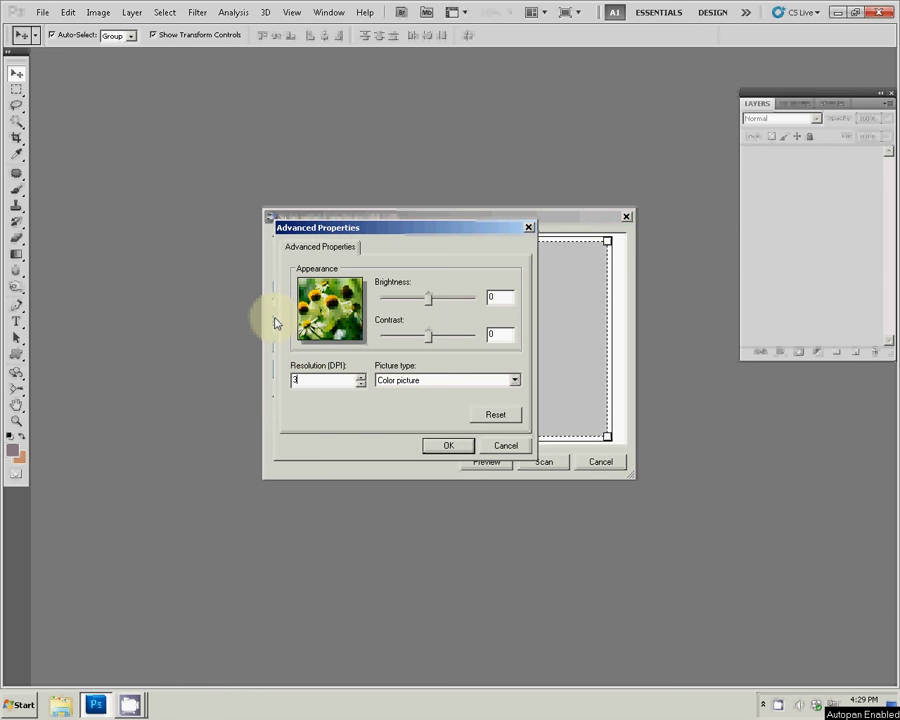
{"action": "type", "text": "00"}
{"action": "key", "text": "Return"}
{"action": "left_click", "coordinate": [543, 466]}
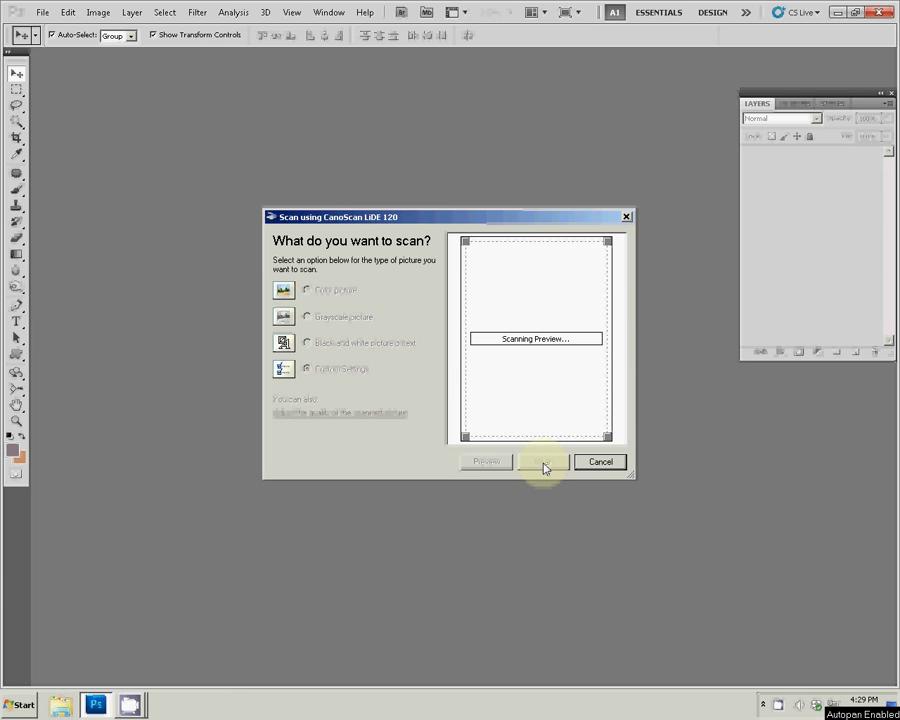
Step: Wait for the CanoScan preview of the group photo to finish loading
{"action": "left_click", "coordinate": [628, 362]}
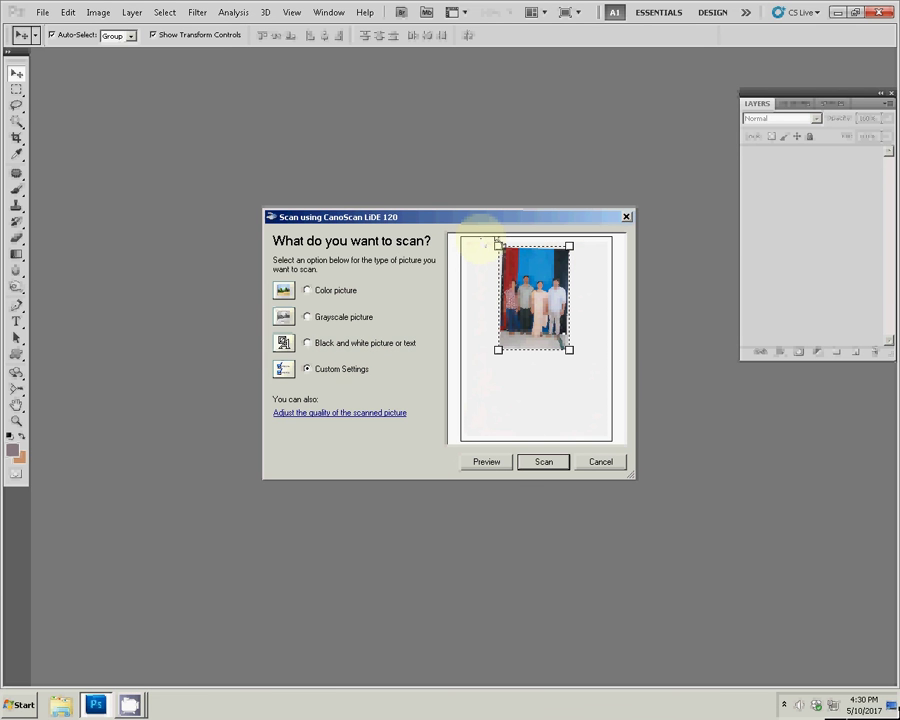
Step: Fit the scan frame around the photo, confirm the 300 dpi quality settings, and scan it into IMG.bmp
{"action": "left_click_drag", "start_coordinate": [497, 245], "coordinate": [492, 241]}
{"action": "left_click_drag", "start_coordinate": [569, 351], "coordinate": [570, 357]}
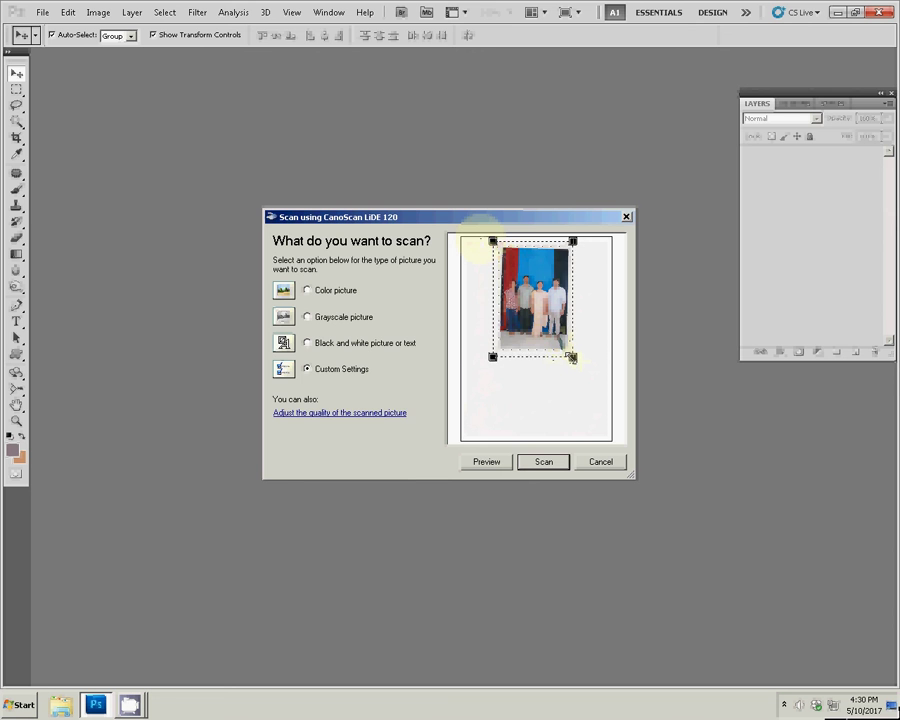
{"action": "left_click", "coordinate": [327, 413]}
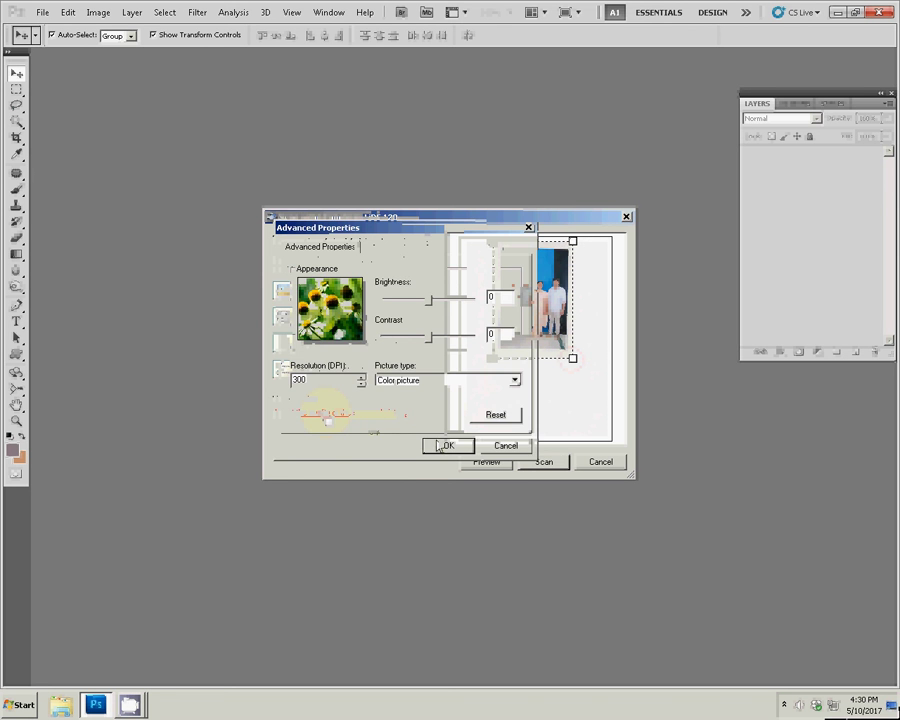
{"action": "left_click", "coordinate": [446, 445]}
{"action": "left_click", "coordinate": [544, 462]}
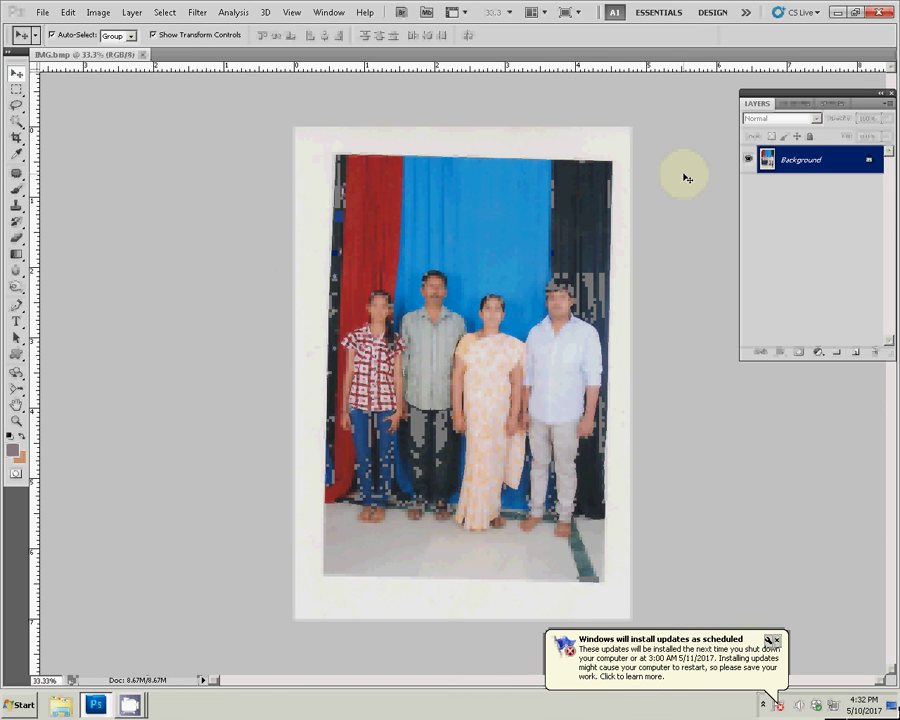
Step: Crop IMG.bmp to 4 × 6 in at 300 pixels/inch around the photo, removing the white border
{"action": "key", "text": "c"}
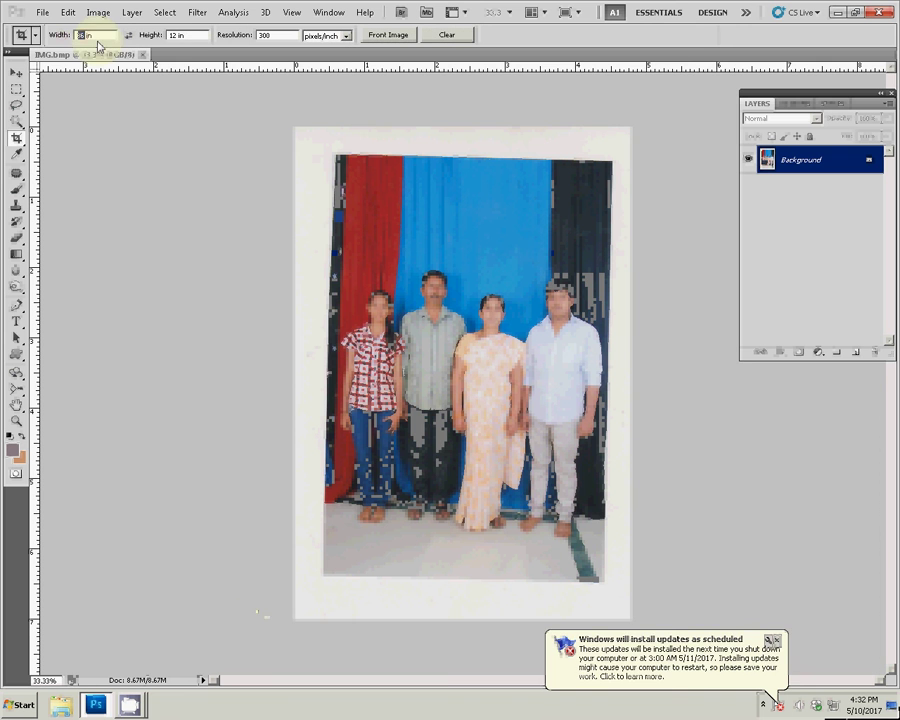
{"action": "double_click", "coordinate": [172, 36]}
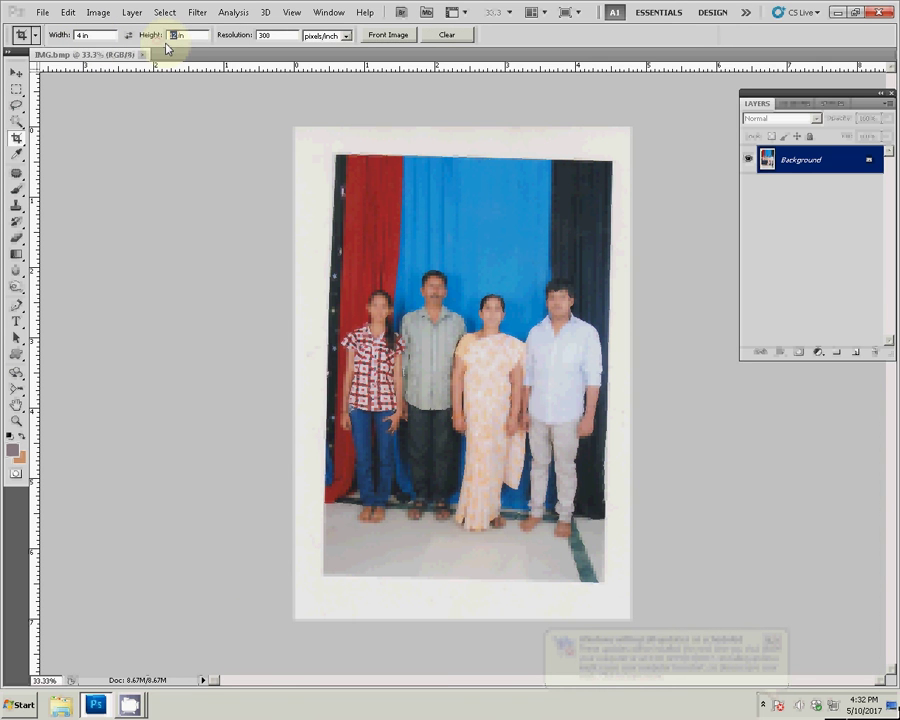
{"action": "type", "text": "6"}
{"action": "left_click_drag", "start_coordinate": [648, 580], "coordinate": [611, 172]}
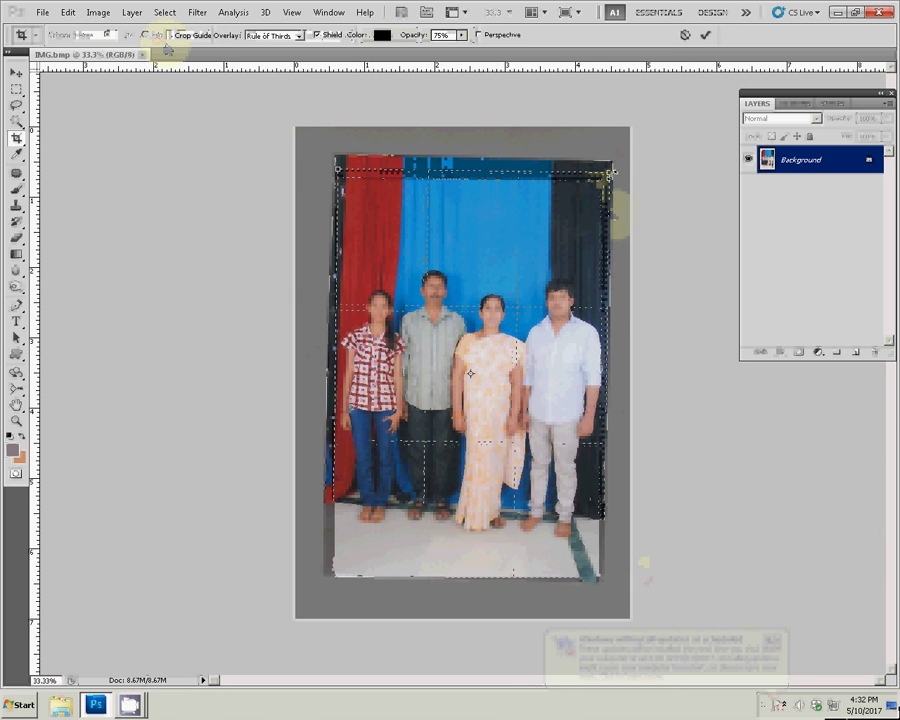
{"action": "left_click", "coordinate": [705, 35]}
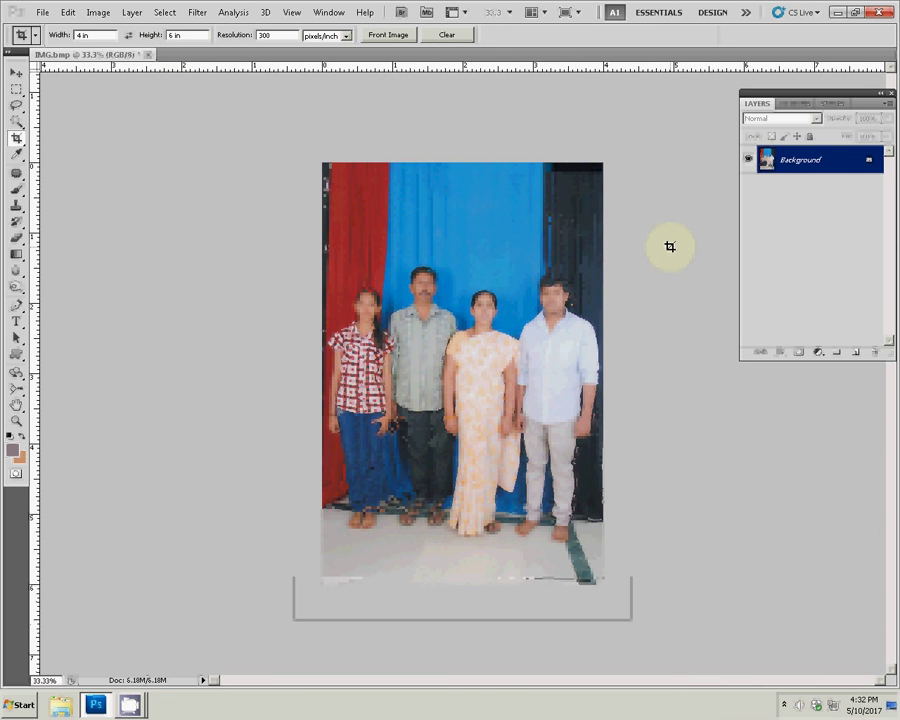
Step: Apply a Levels midtone of 0.76 and a Color Balance midtone Yellow/Blue shift of -14
{"action": "key", "text": "ctrl+l"}
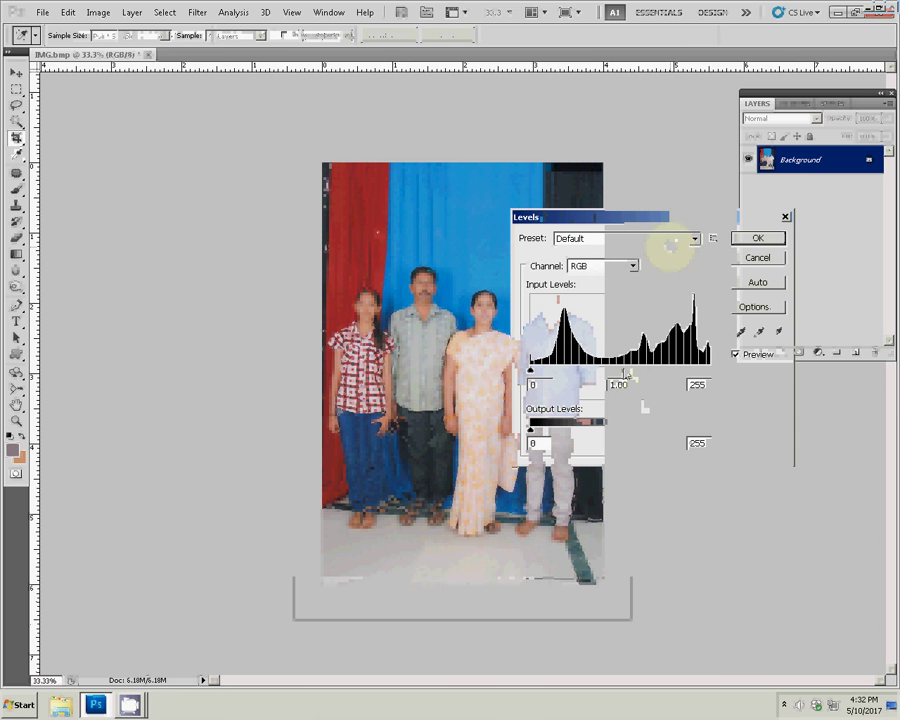
{"action": "left_click_drag", "start_coordinate": [619, 372], "coordinate": [636, 375]}
{"action": "left_click", "coordinate": [752, 242]}
{"action": "key", "text": "ctrl+b"}
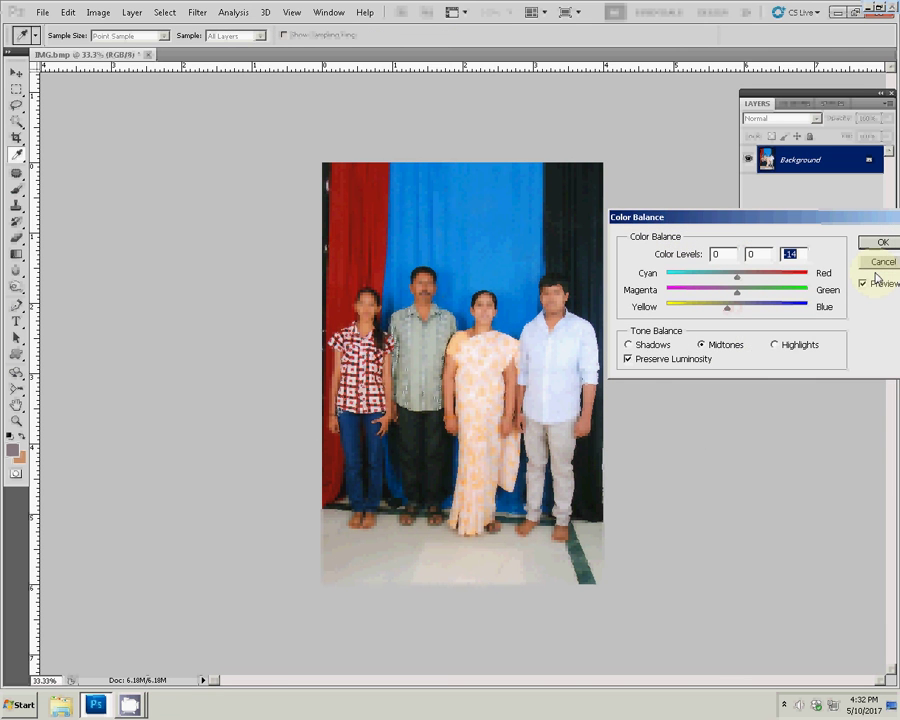
{"action": "left_click", "coordinate": [878, 266]}
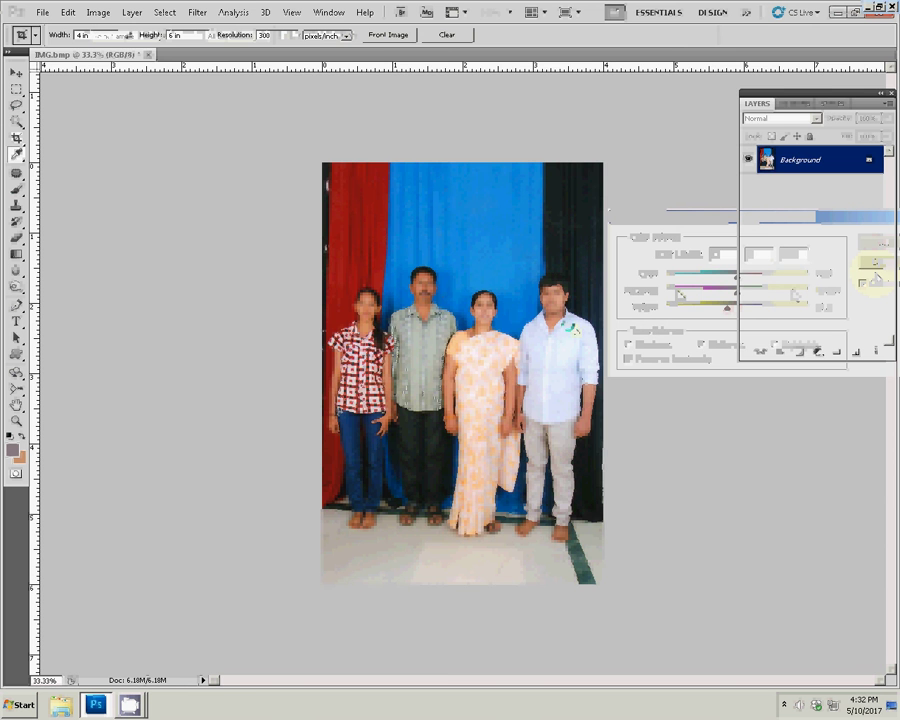
Step: Print IMG.bmp on the HiTi S420, scaled to fit the media
{"action": "key", "text": "ctrl+p"}
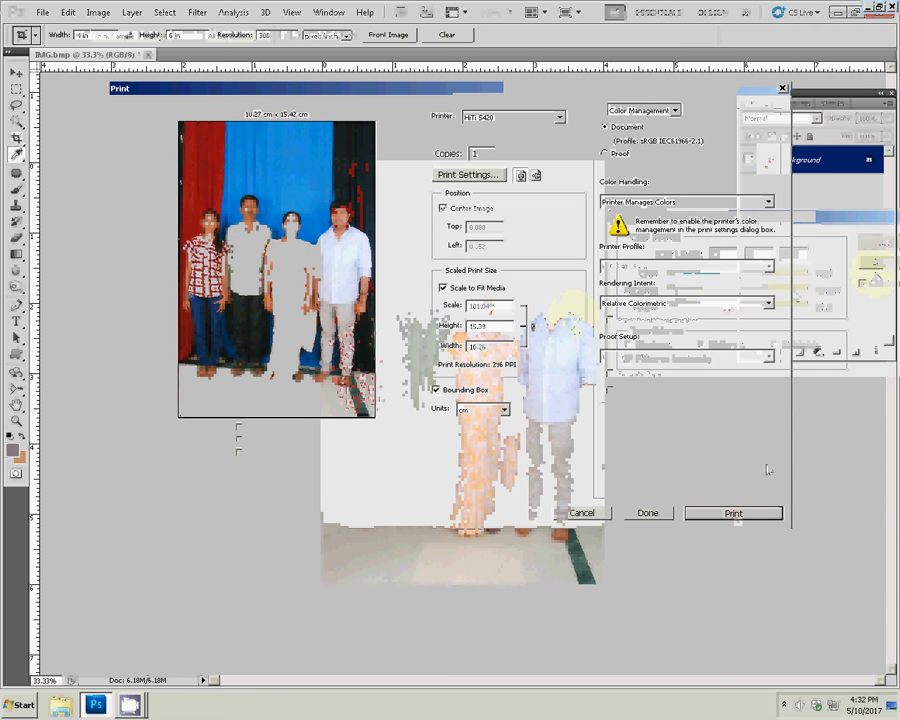
{"action": "key", "text": "Escape"}
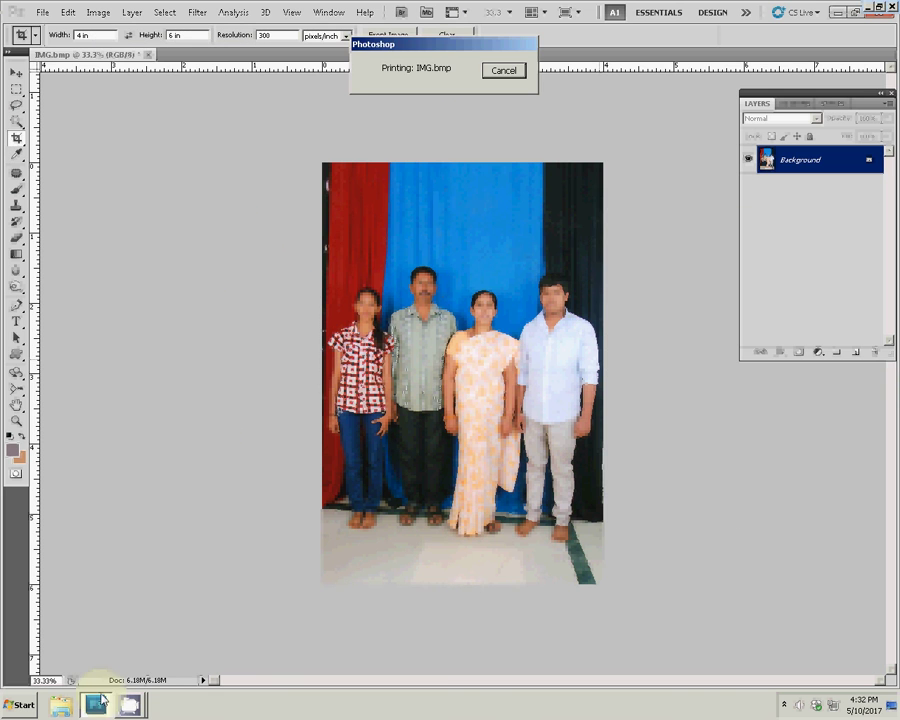